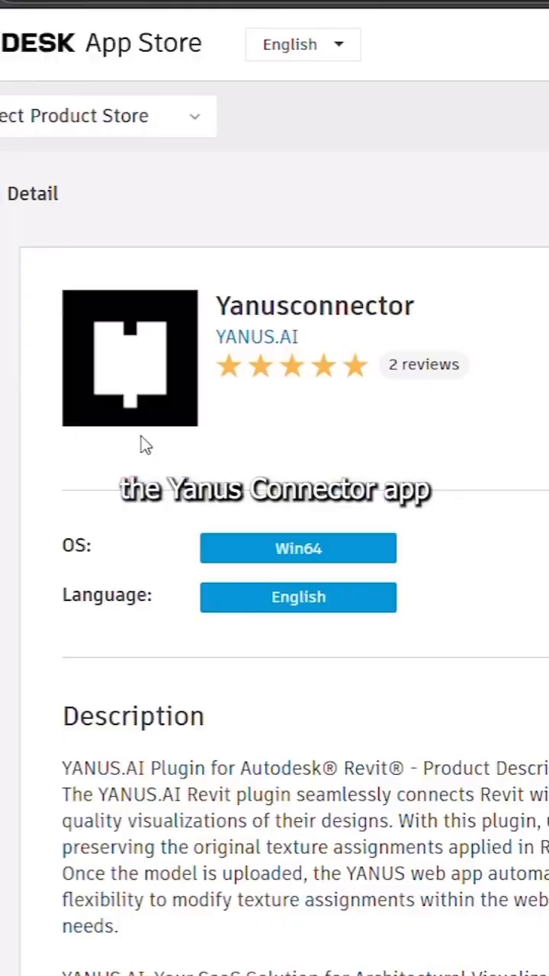
scroll(275, 488, "down", 3)
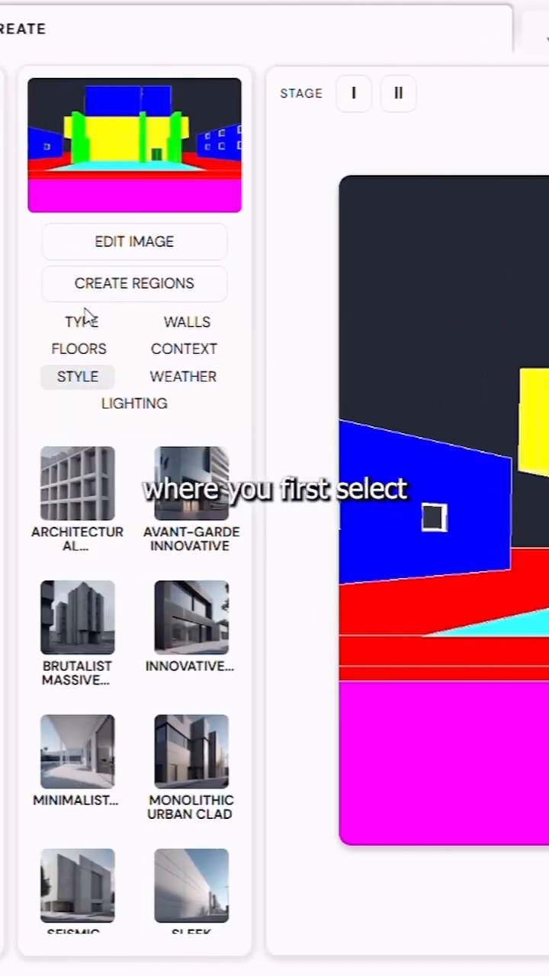
Expand the building TYPE list to choose Residential for the uploaded model
left_click(92, 324)
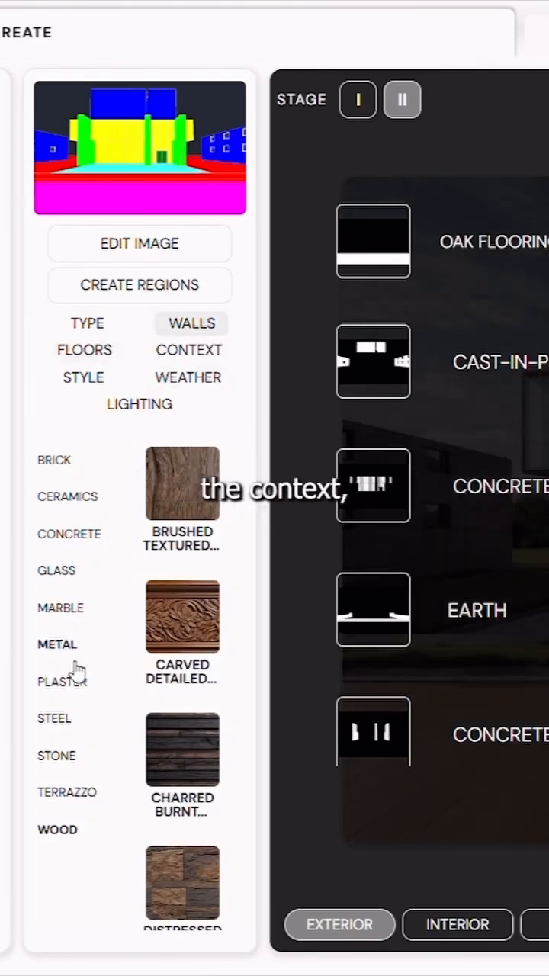
Set WEATHER to Sunny and LIGHTING to Natural for the render filters
left_click(198, 353)
left_click(138, 404)
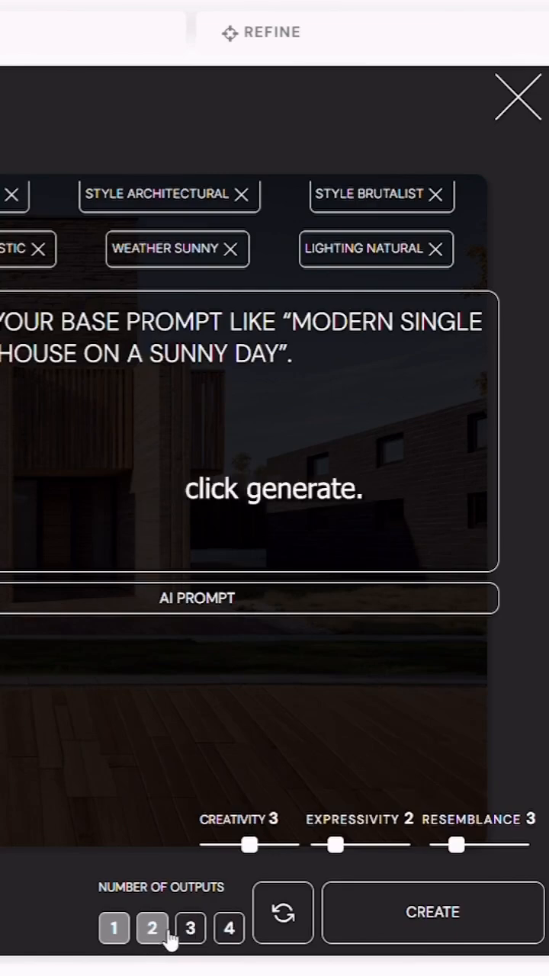
Generate the renders with CREATE using the chosen brutalist residential filters
left_click(377, 921)
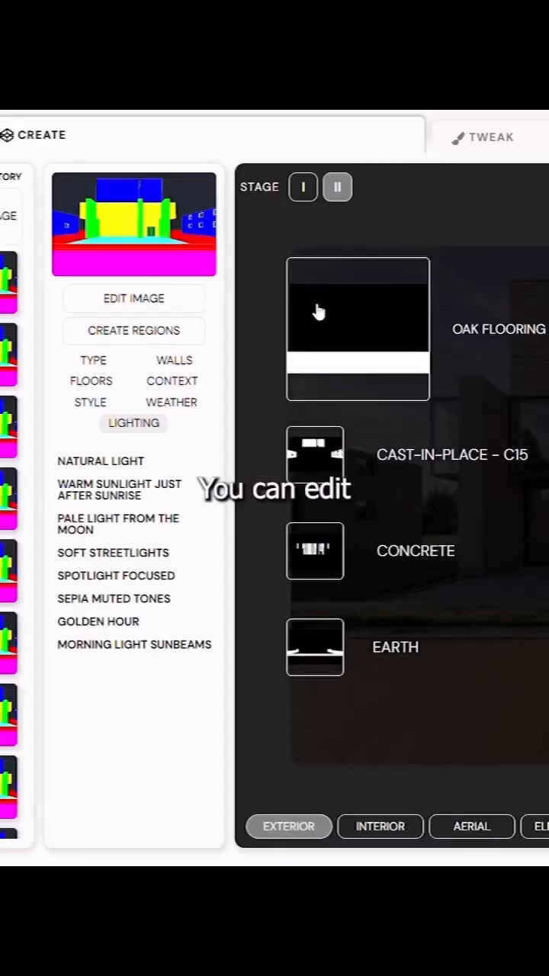
Change the oak flooring region to the exterior Asphalt Driveway floor material
left_click(90, 381)
left_click(77, 551)
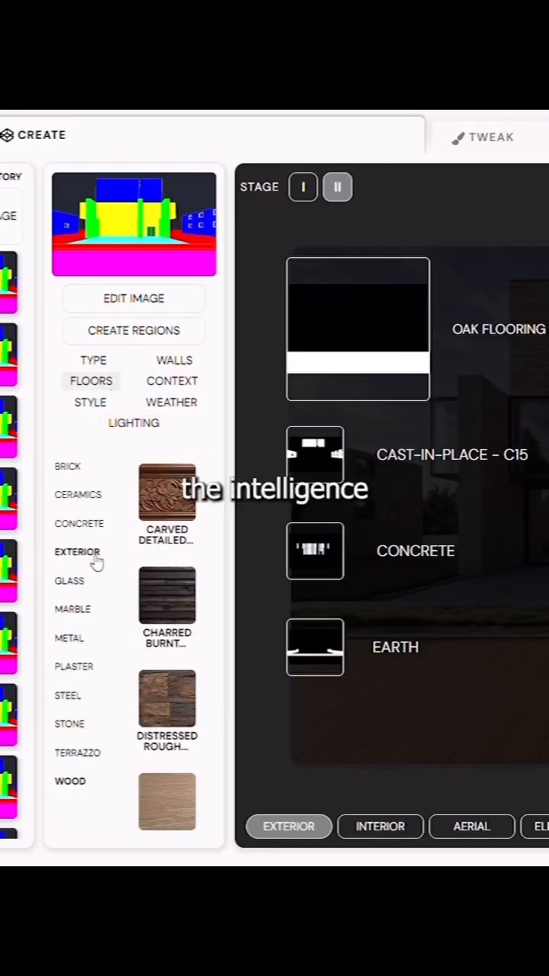
scroll(160, 648, "down", 3)
left_click(153, 638)
mouse_move(315, 551)
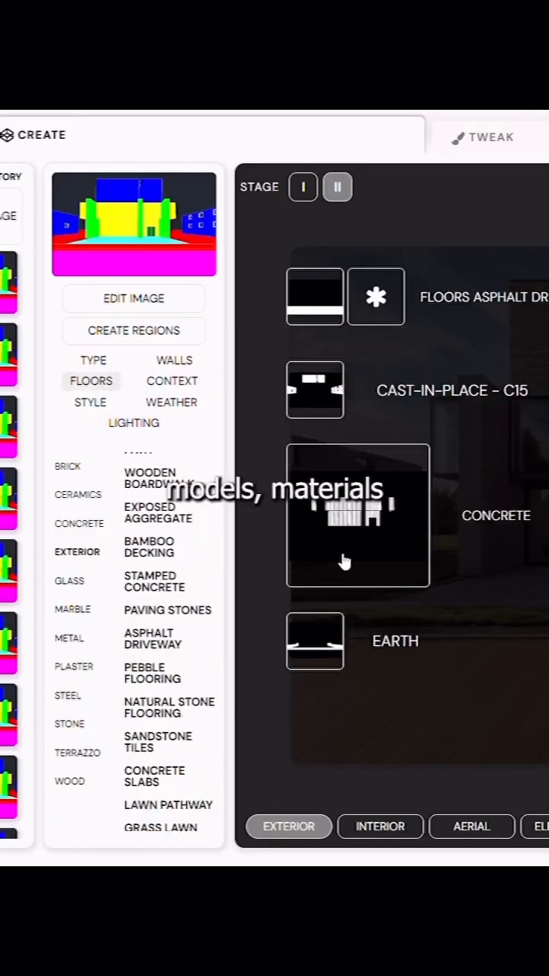